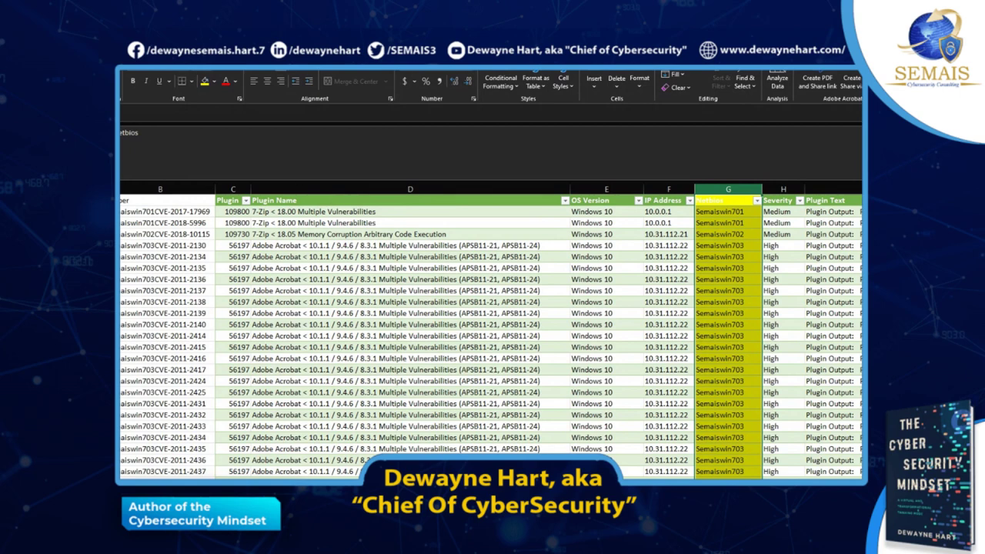
- Examine the highlighted Netbios and CVE columns in the full report sheet, starting from cell G2
key(Return)
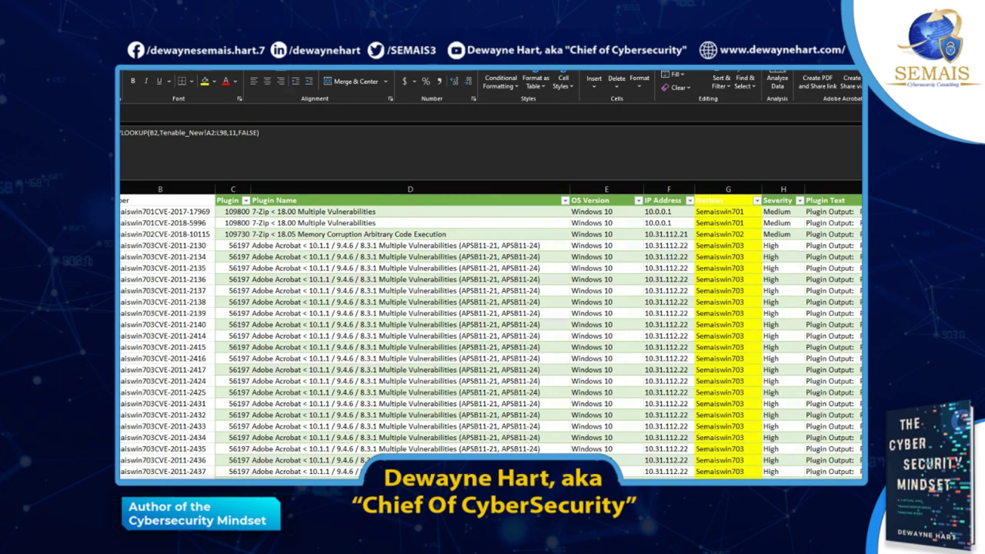
click(727, 211)
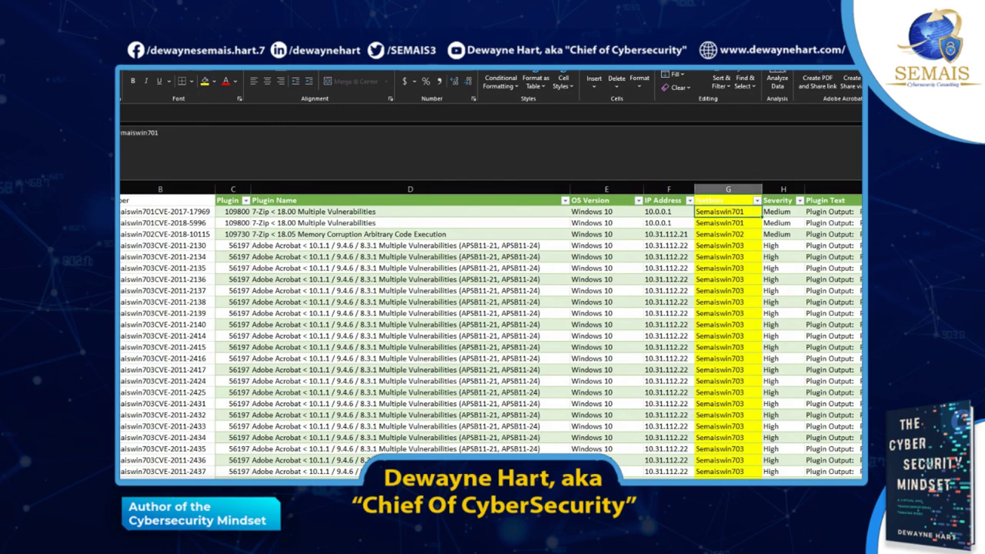
scroll(490, 331, right, 10)
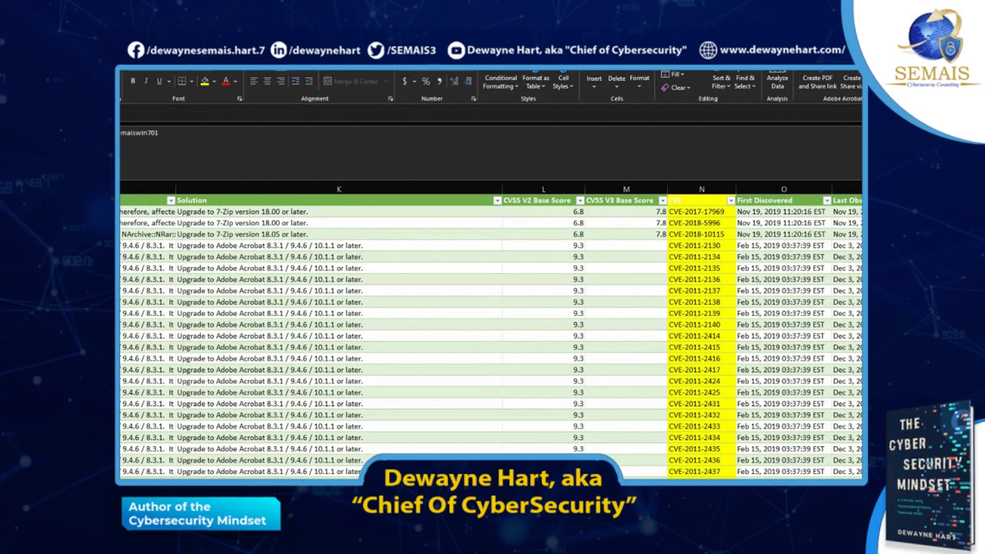
key(Left)
key(Left)
key(Left)
key(Left)
key(Left)
key(Left)
key(Left)
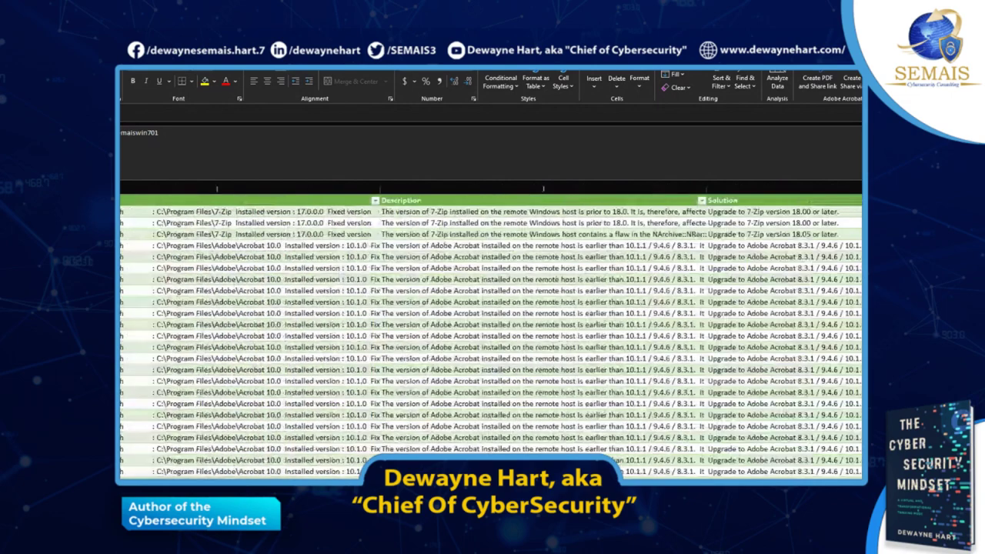
scroll(493, 331, left, 3)
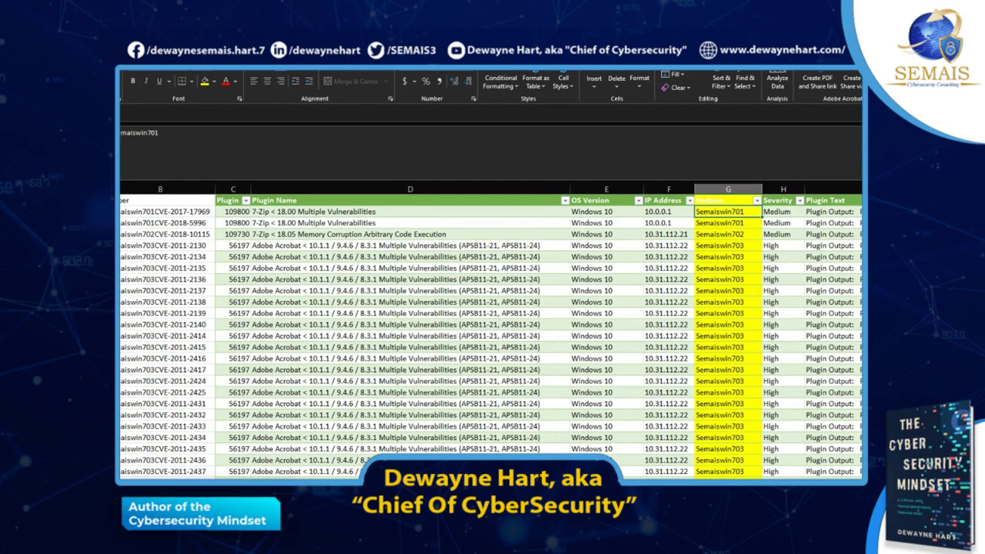
scroll(492, 331, right, 5)
scroll(492, 331, right, 8)
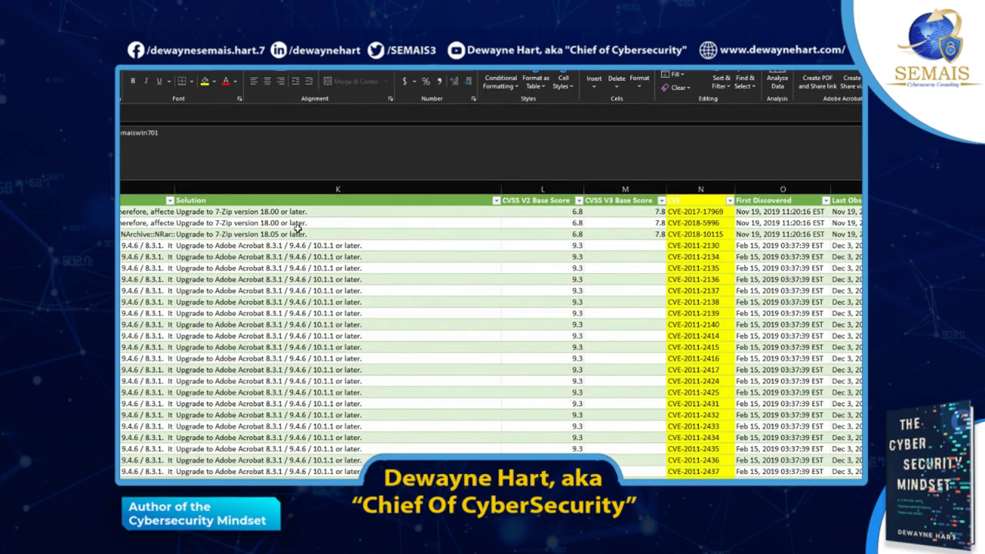
scroll(493, 331, left, 10)
scroll(492, 331, left, 5)
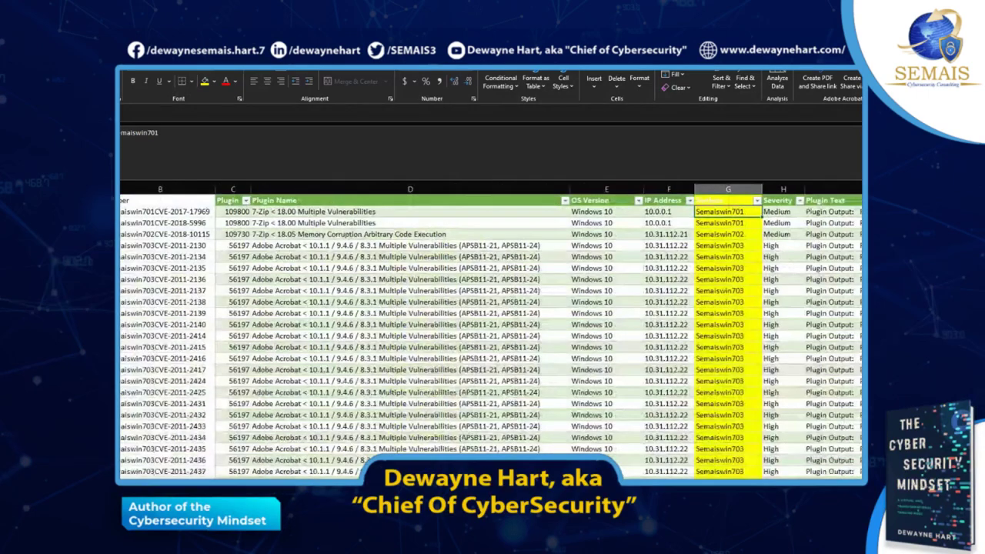
scroll(185, 268, right, 12)
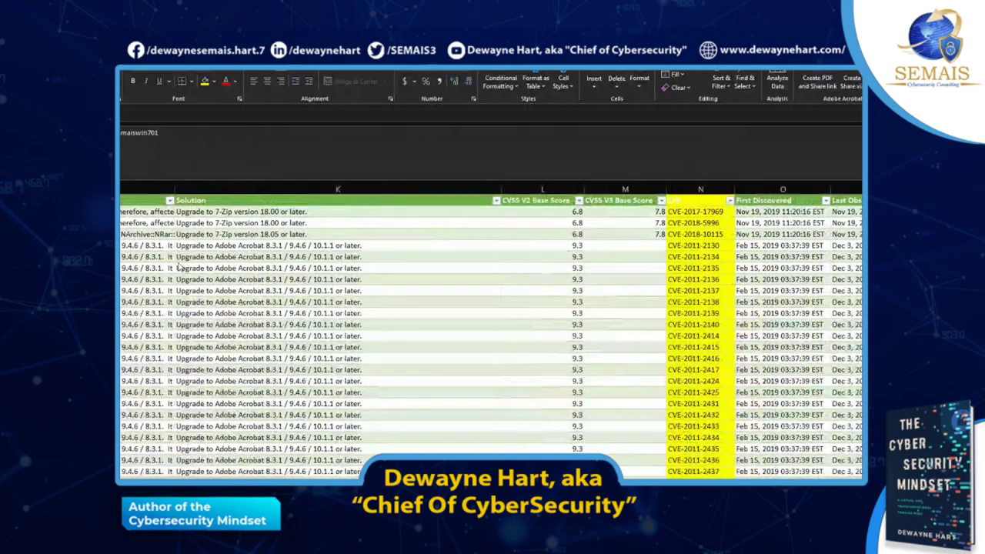
scroll(185, 268, left, 10)
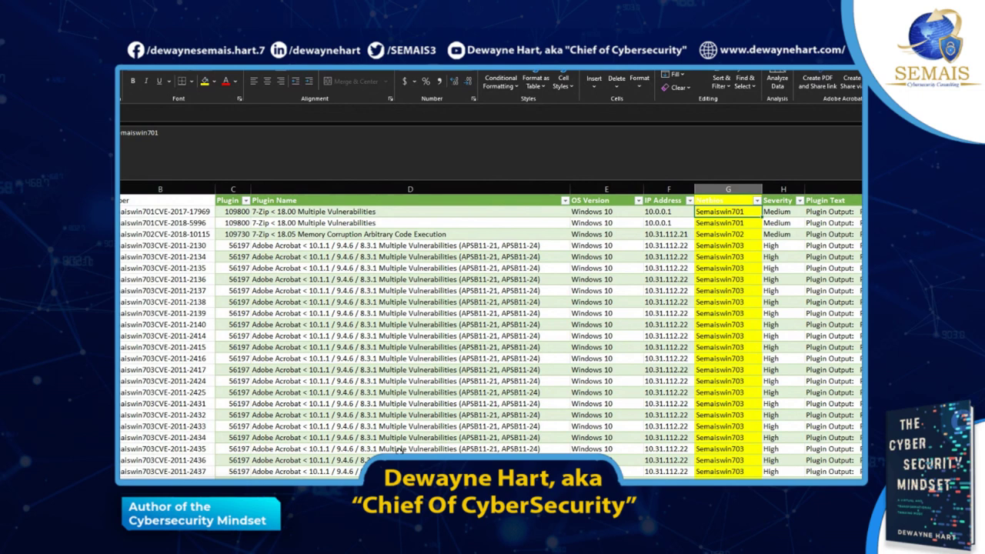
- Compare the CONCATENATE formula in cell B2 of the full report with the one in cell A2 of the Tenable_New sheet
click(136, 212)
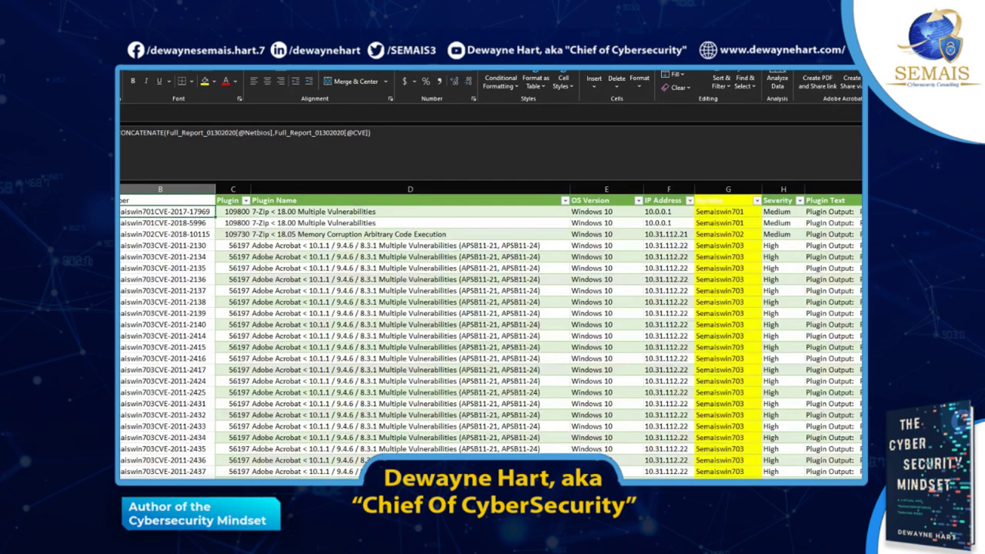
key(ctrl+Page_Down)
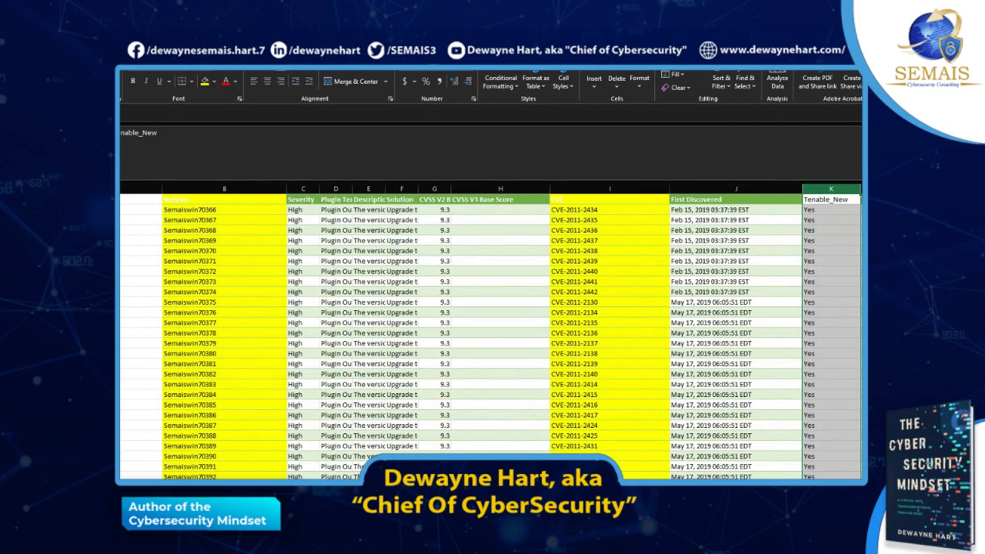
click(141, 209)
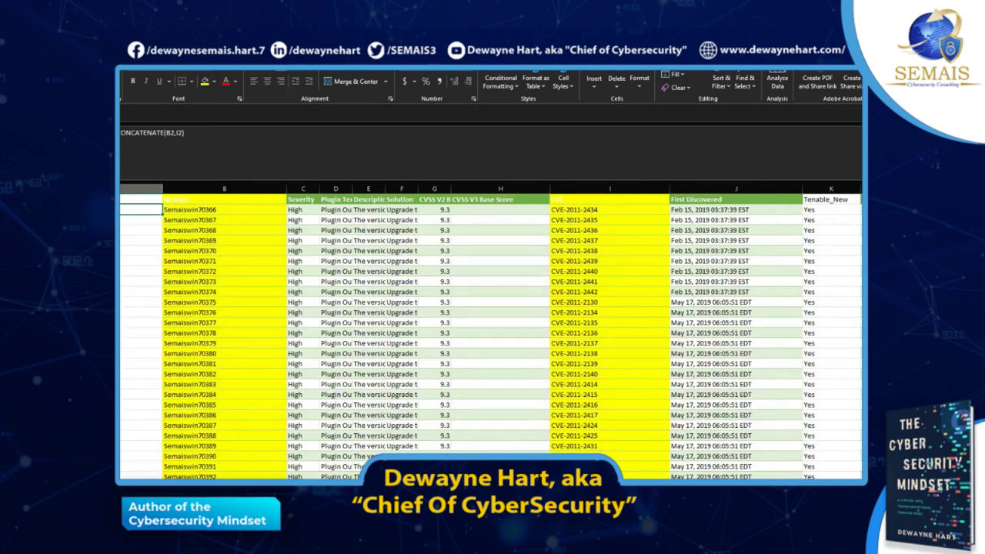
key(ctrl+Page_Down)
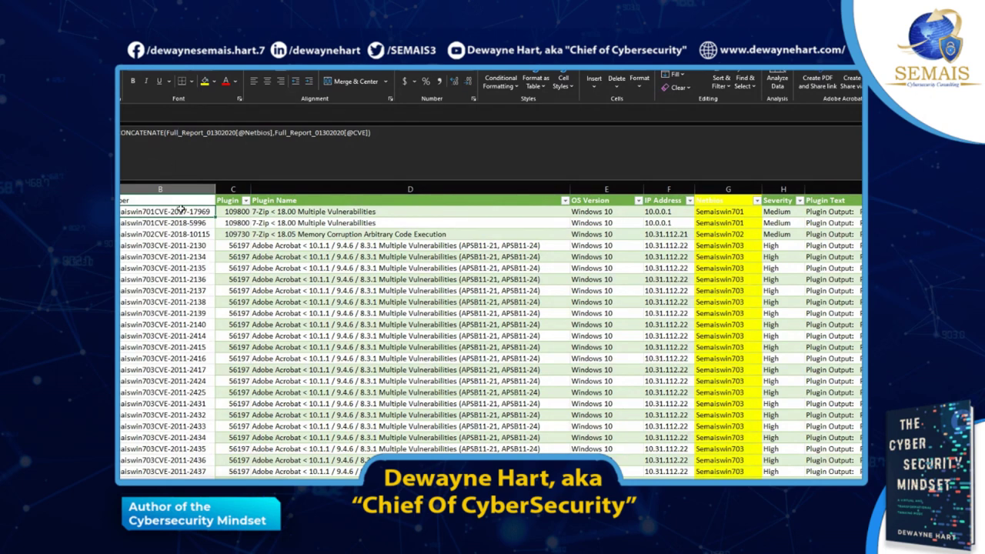
- Replace the arguments of the CONCATENATE formula in cell B2 with G2 and N2, joining the Netbios and CVE values
click(181, 133)
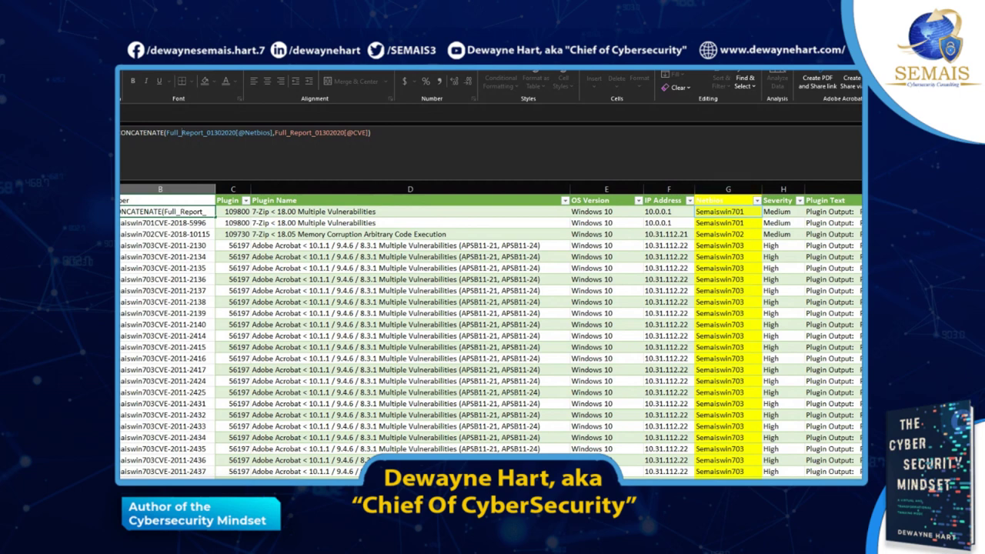
scroll(492, 331, right, 10)
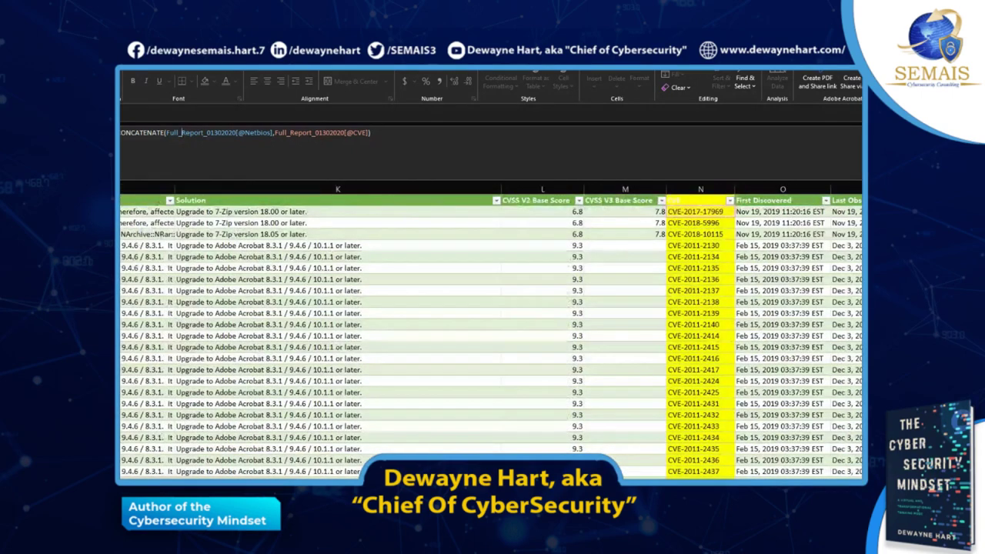
scroll(491, 331, left, 10)
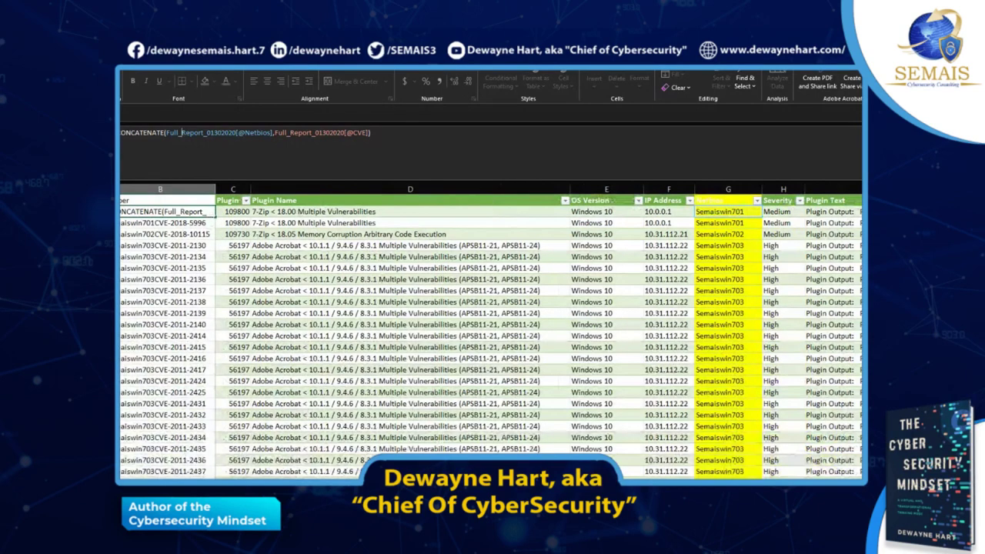
double_click(177, 214)
drag(173, 139, 377, 131)
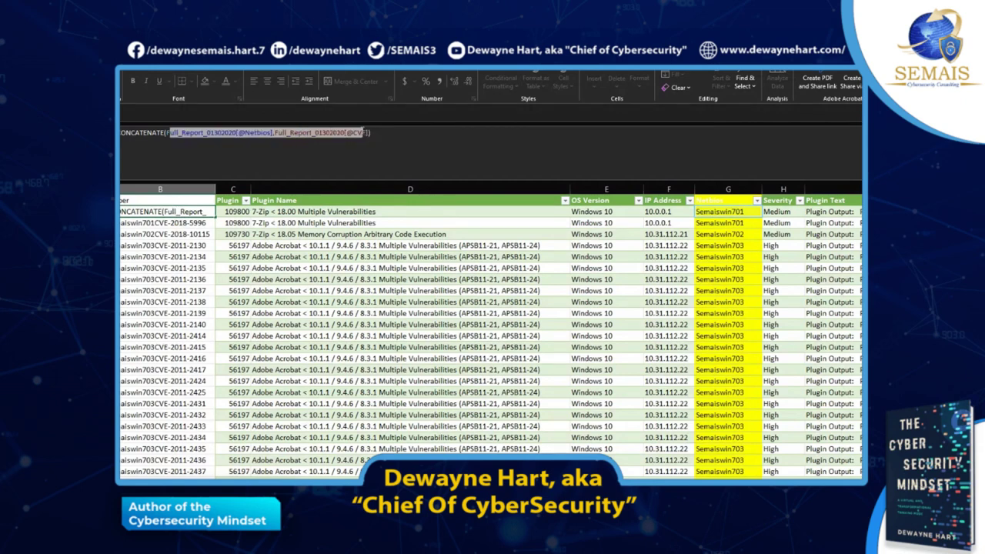
text(F)
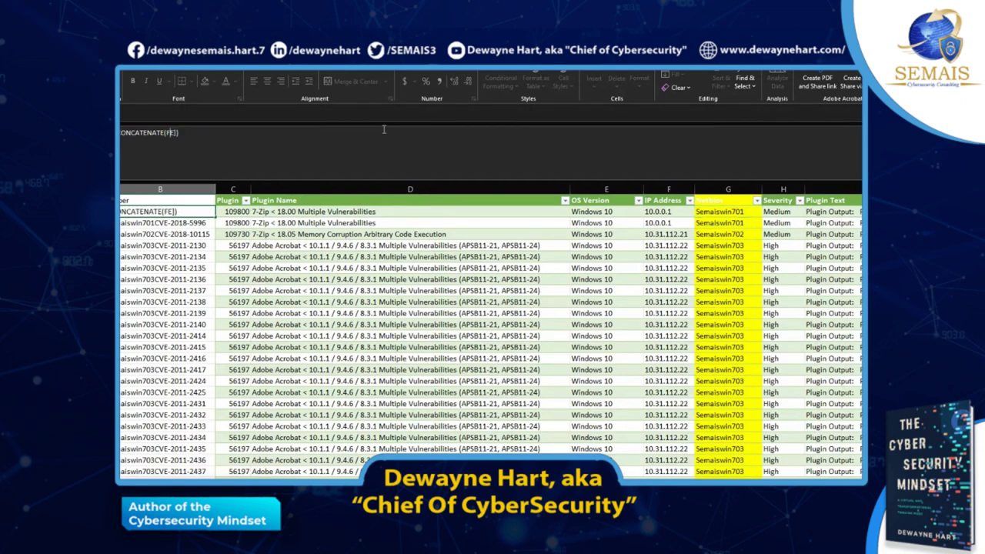
key(Delete)
key(Delete)
key(BackSpace)
text(G,)
scroll(491, 331, right, 10)
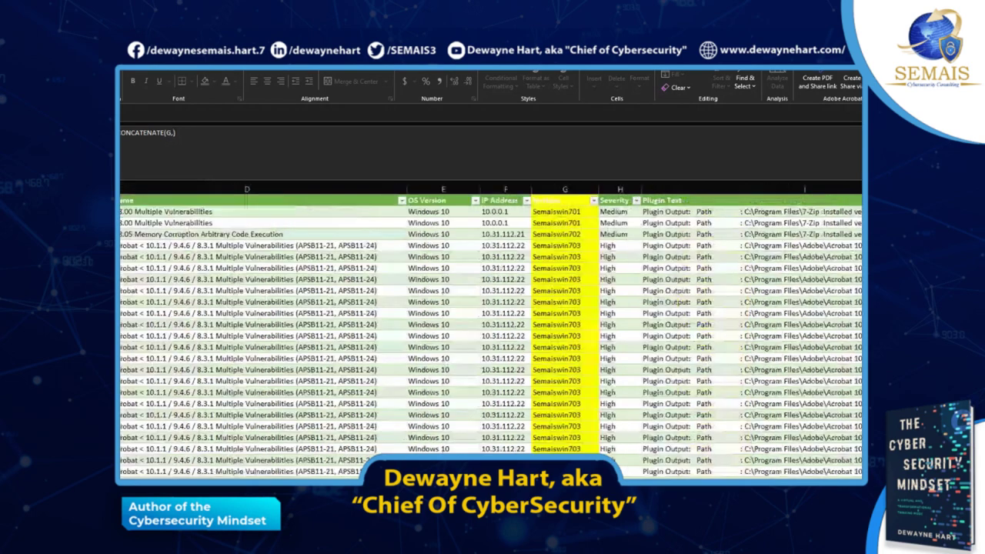
scroll(492, 331, left, 10)
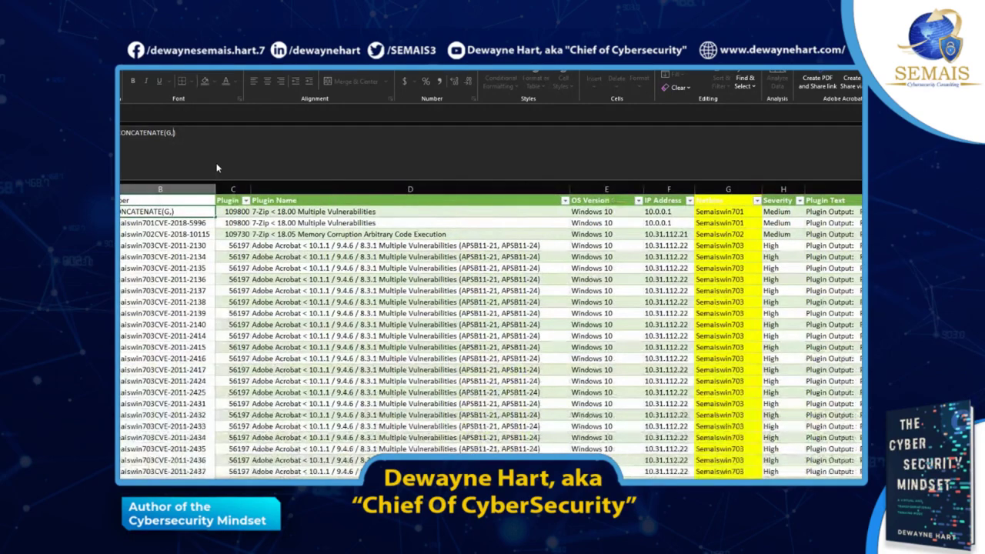
text(N)
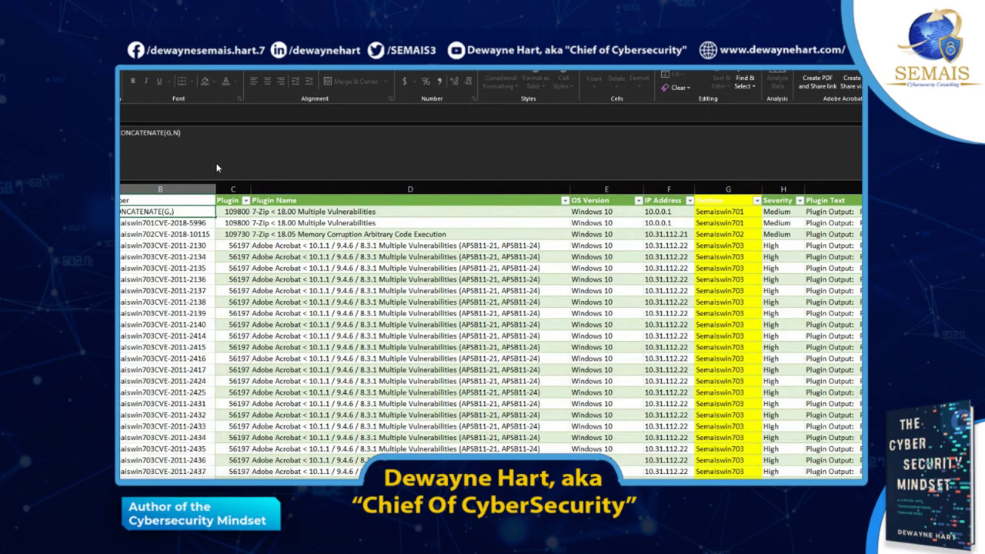
key(Delete)
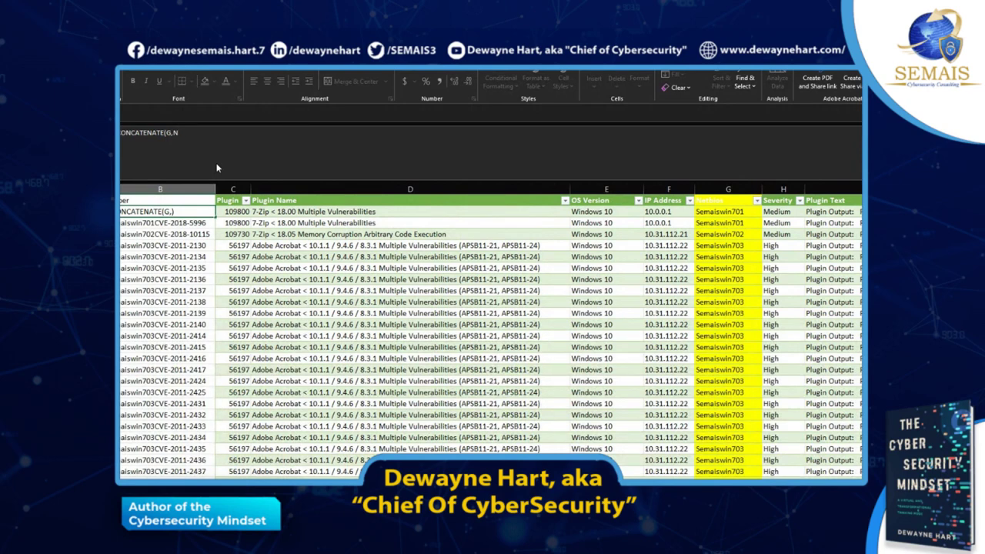
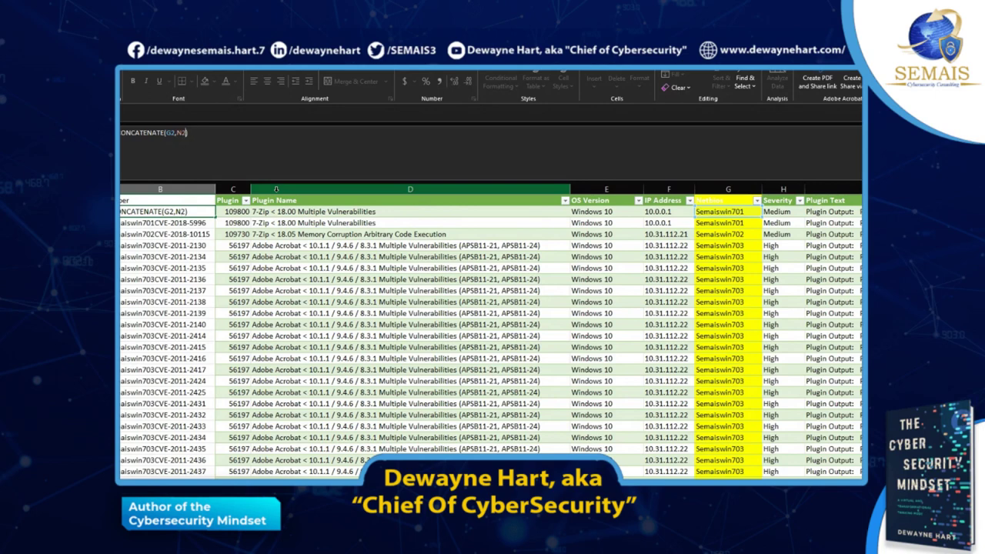
key(Return)
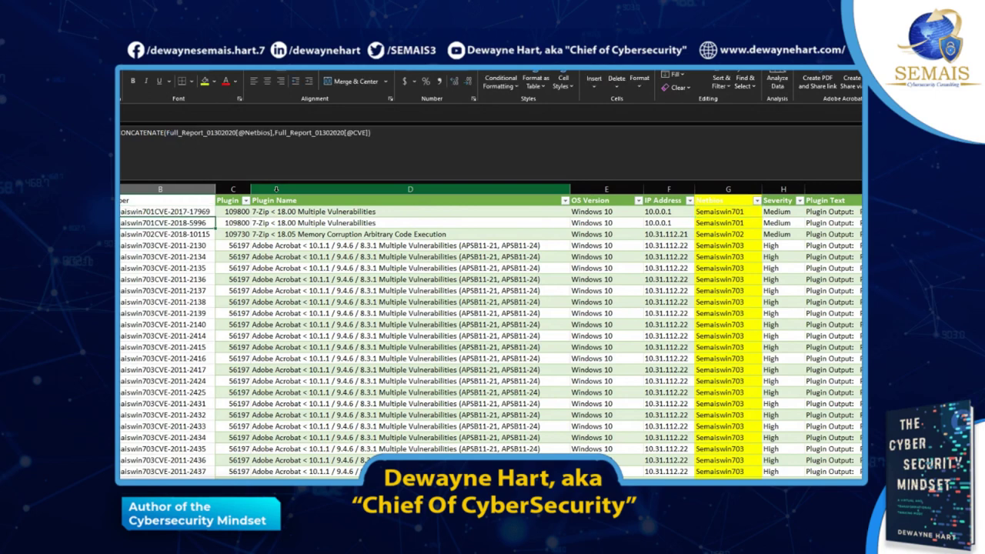
- Fill the B2 formula down column B to the CVE-2011-2435 row and check the copied formulas in B3 and B4
click(194, 210)
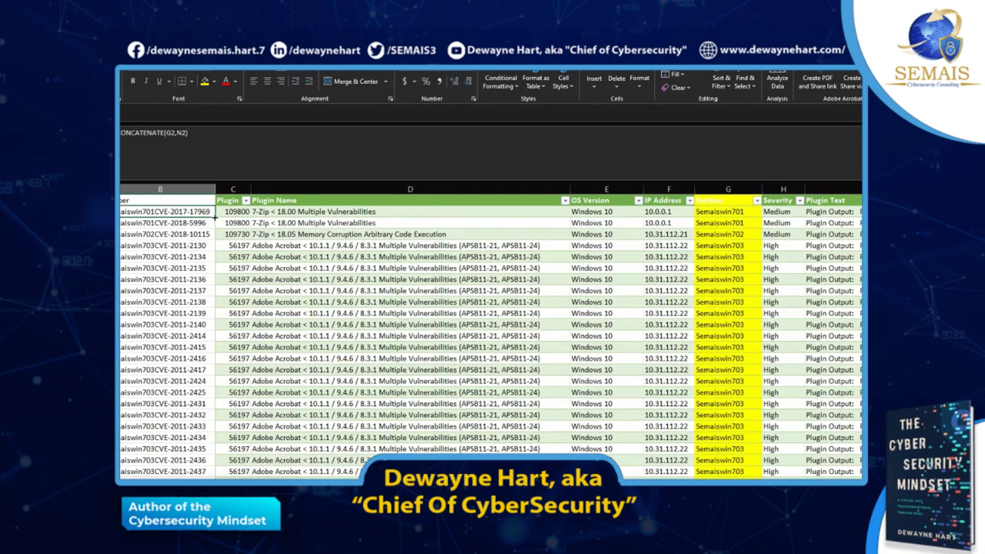
drag(215, 217, 221, 449)
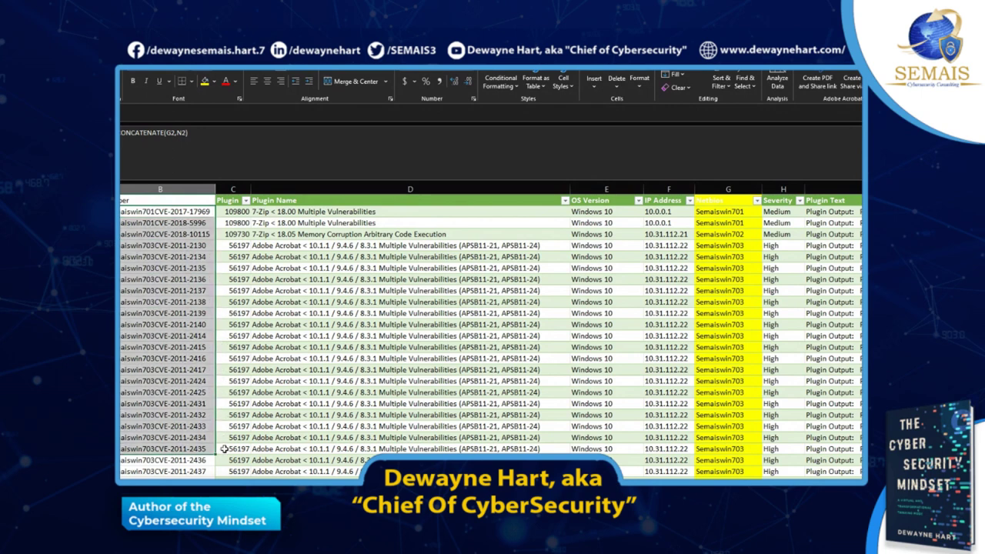
click(176, 221)
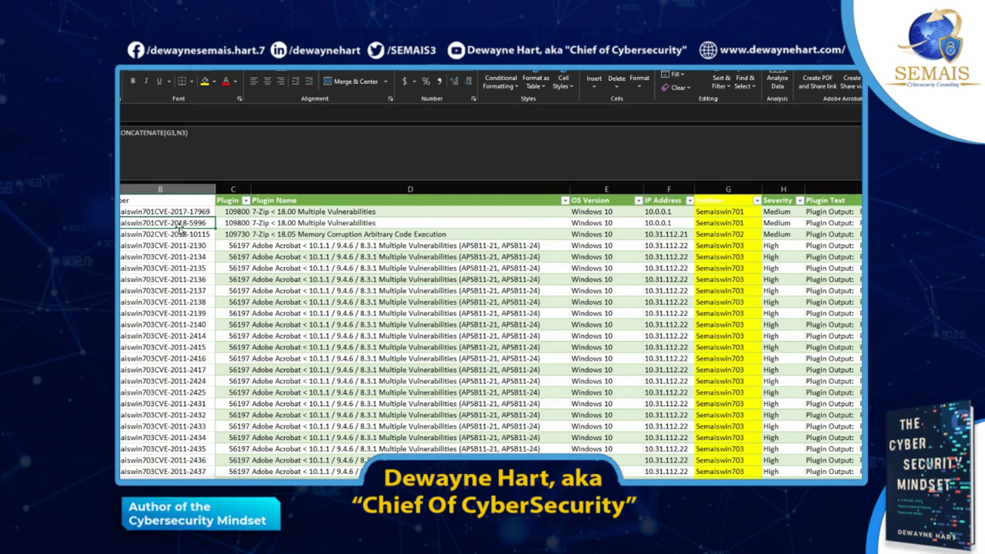
click(183, 235)
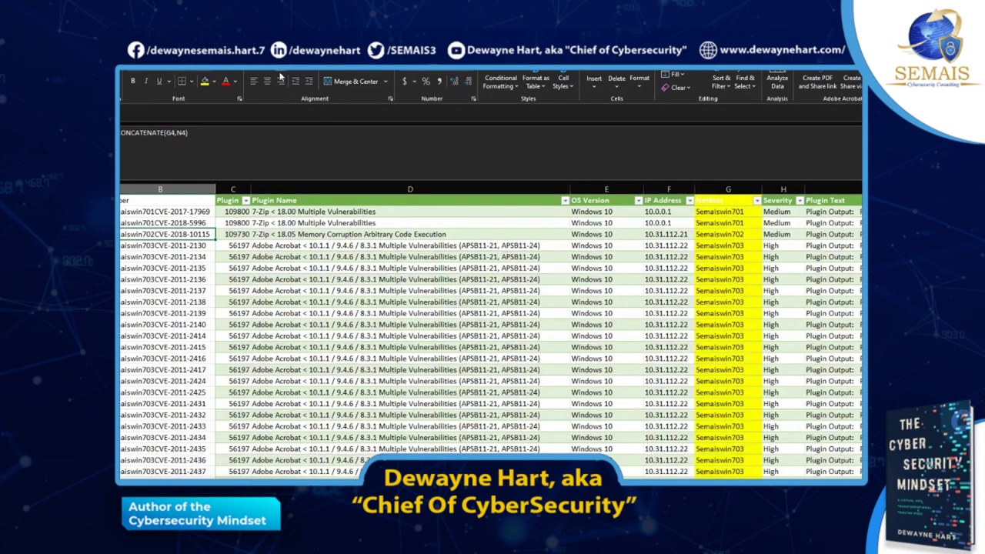
- Examine the arguments of the VLOOKUP formula in column A's first data row, including the lookup value, table range and column index
click(120, 212)
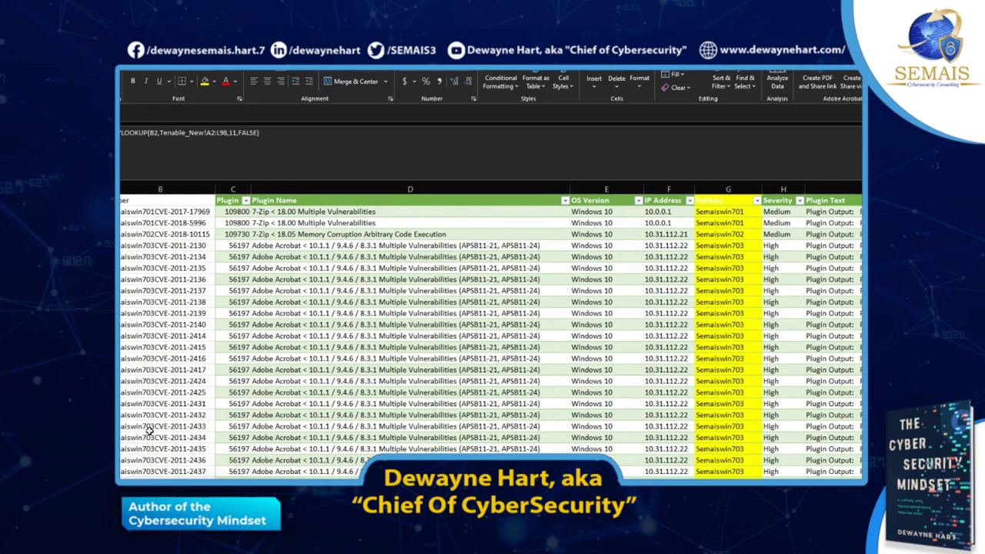
click(158, 133)
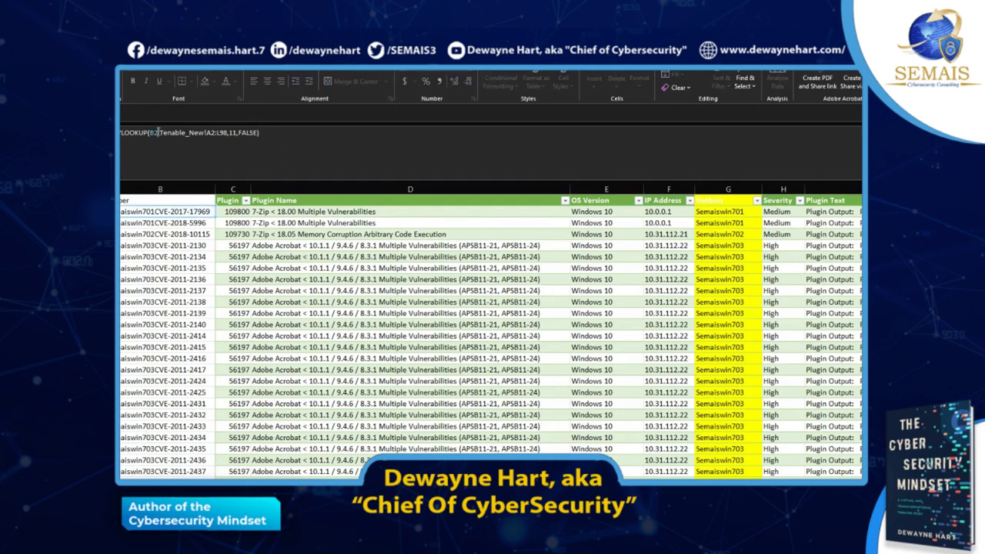
click(158, 185)
click(161, 134)
click(235, 134)
click(220, 133)
key(Escape)
- Compare the Tenable_New sheet's key and Tenable_New columns with the VLOOKUP formula on the full report sheet
key(ctrl+Page_Down)
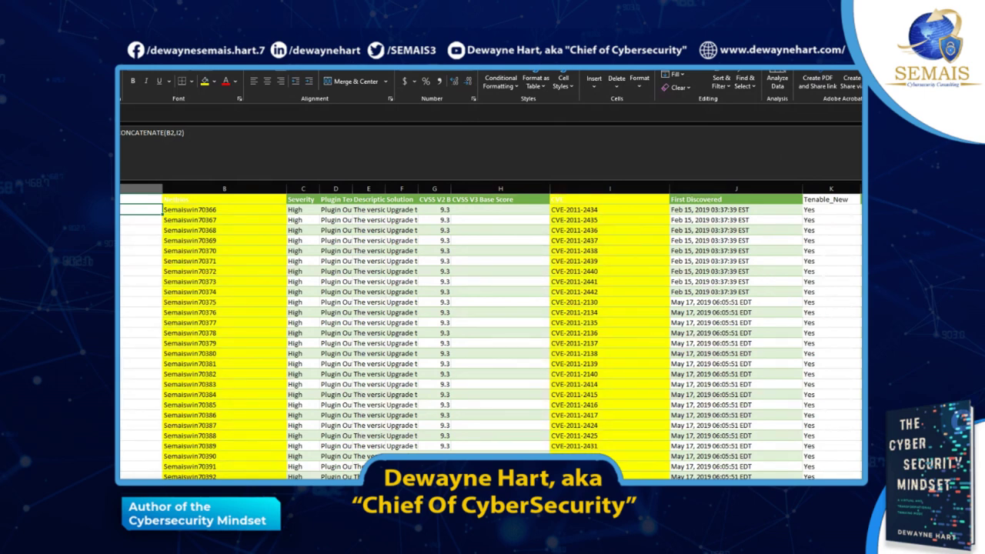
key(ctrl+Page_Down)
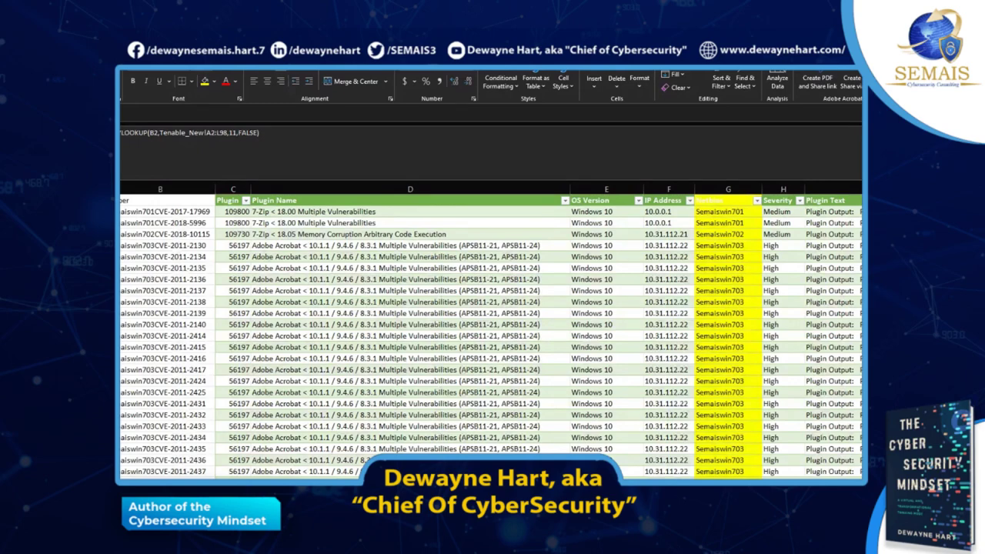
key(ctrl+Page_Down)
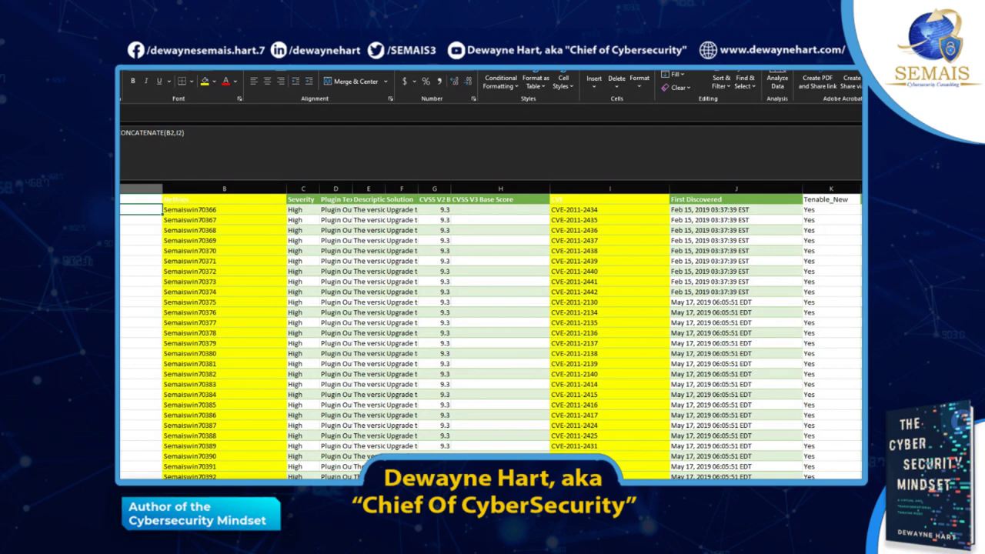
key(ctrl+Page_Down)
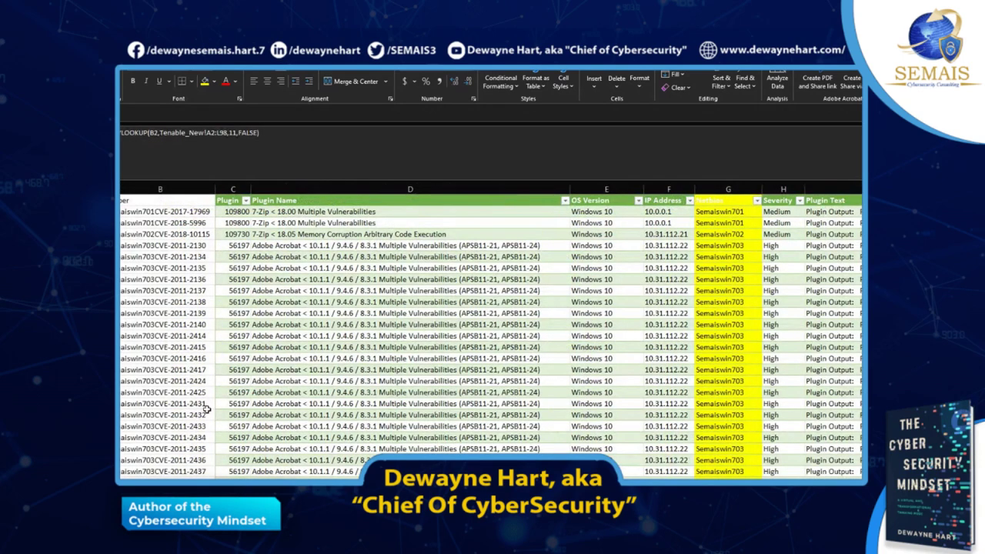